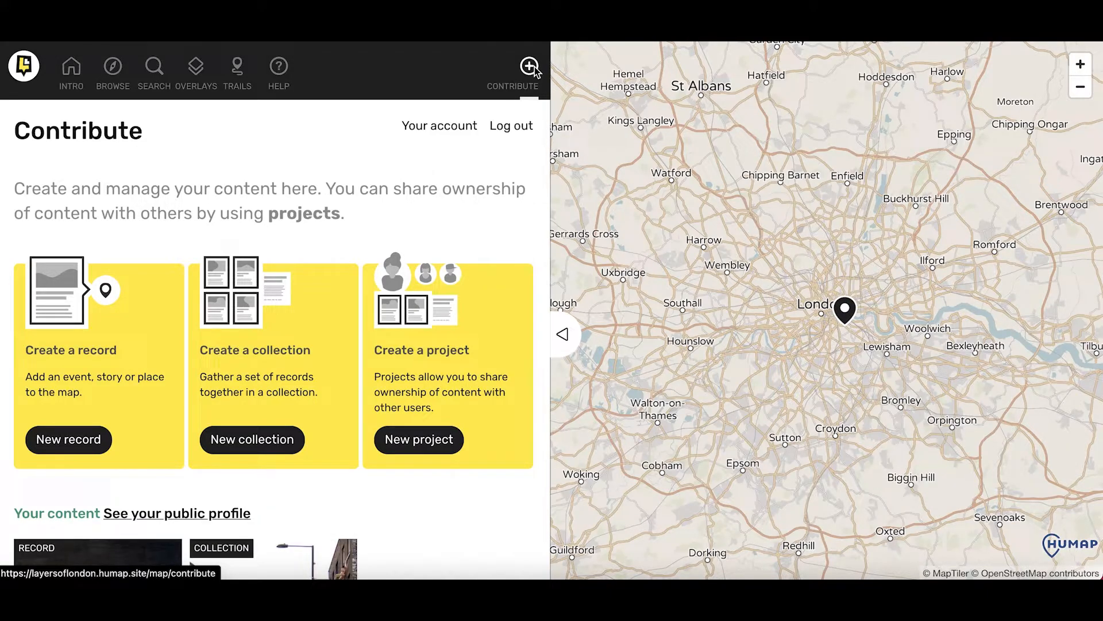
Scroll down the Contribute page to reach the Create a project option
scroll(506, 260, "down", 1)
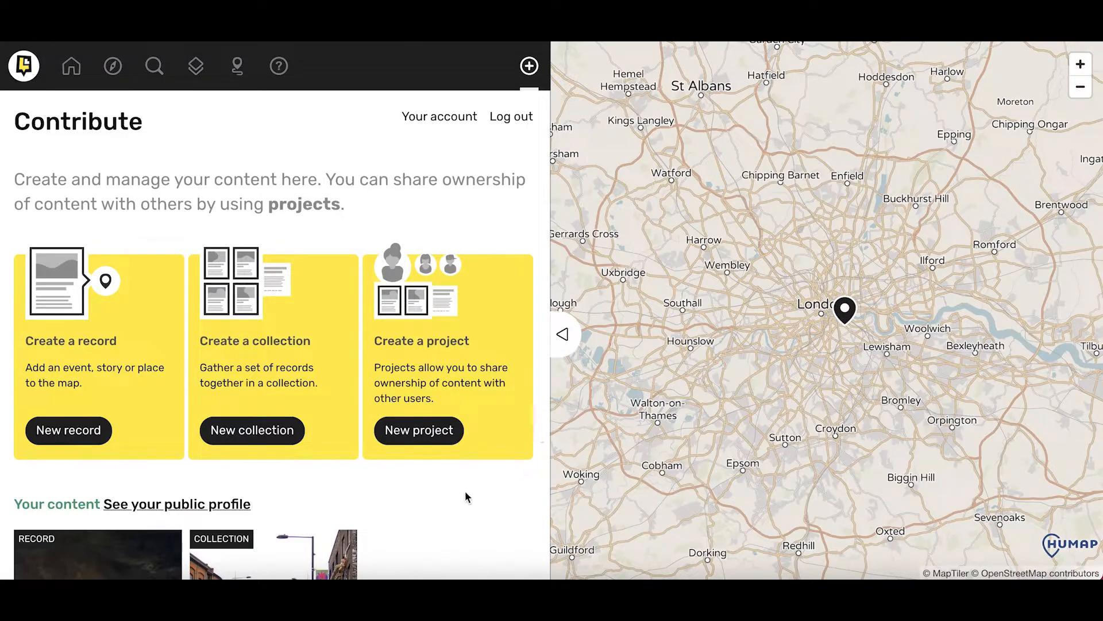
Start a new project and begin its setup steps
left_click(424, 442)
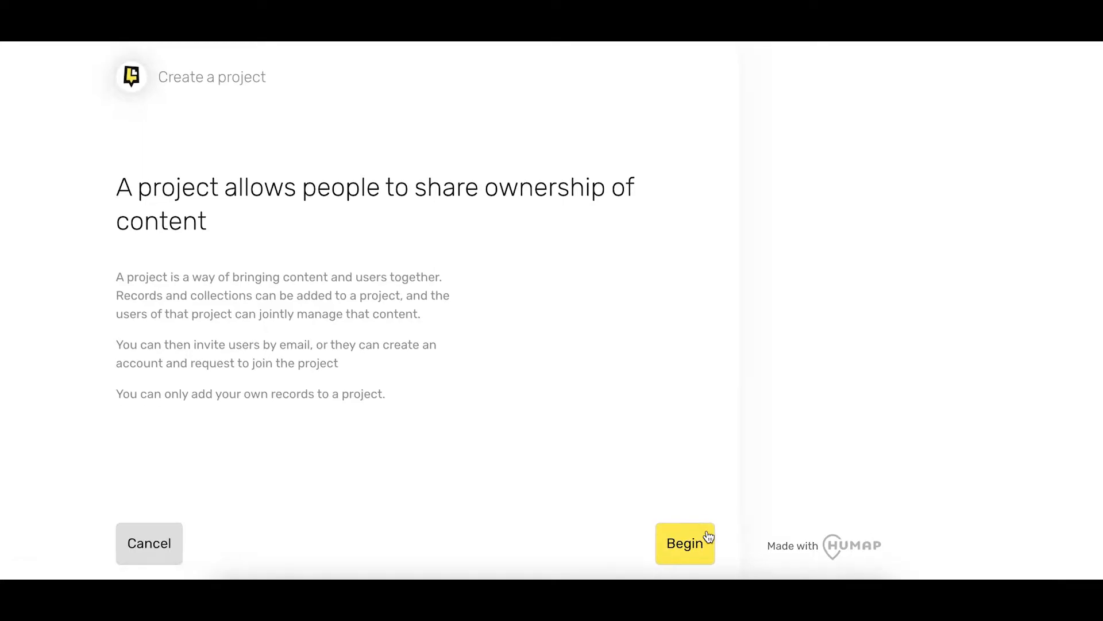
left_click(708, 536)
scroll(708, 537, "down", 2)
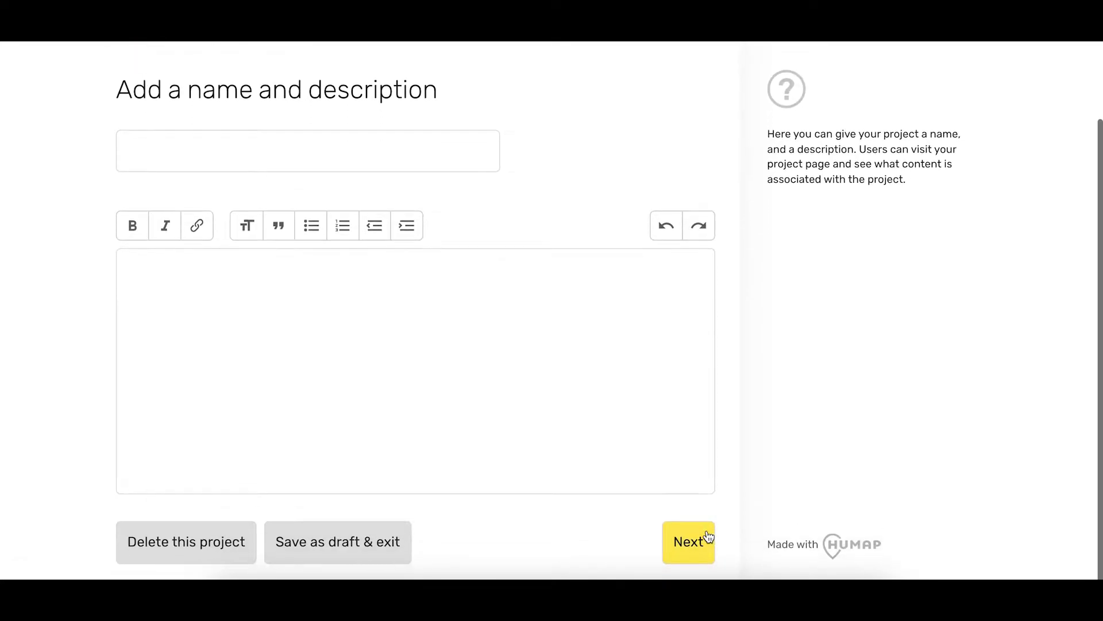
Name the project 'Natalie and Miriam's Project' with description 'A collection of our records!'
left_click(470, 151)
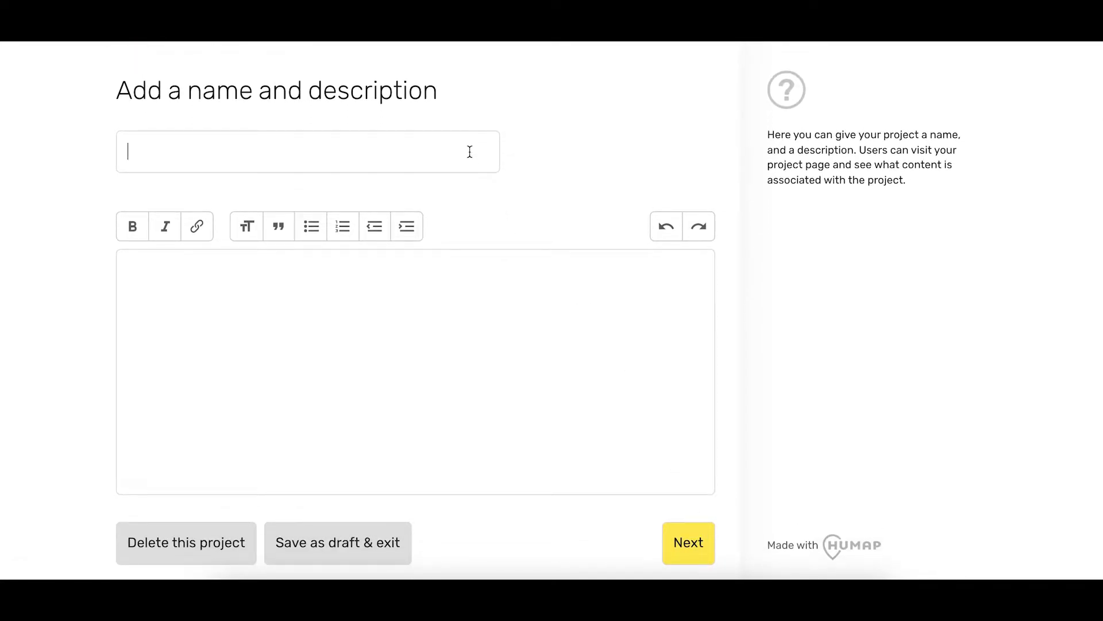
type("Natalie and M")
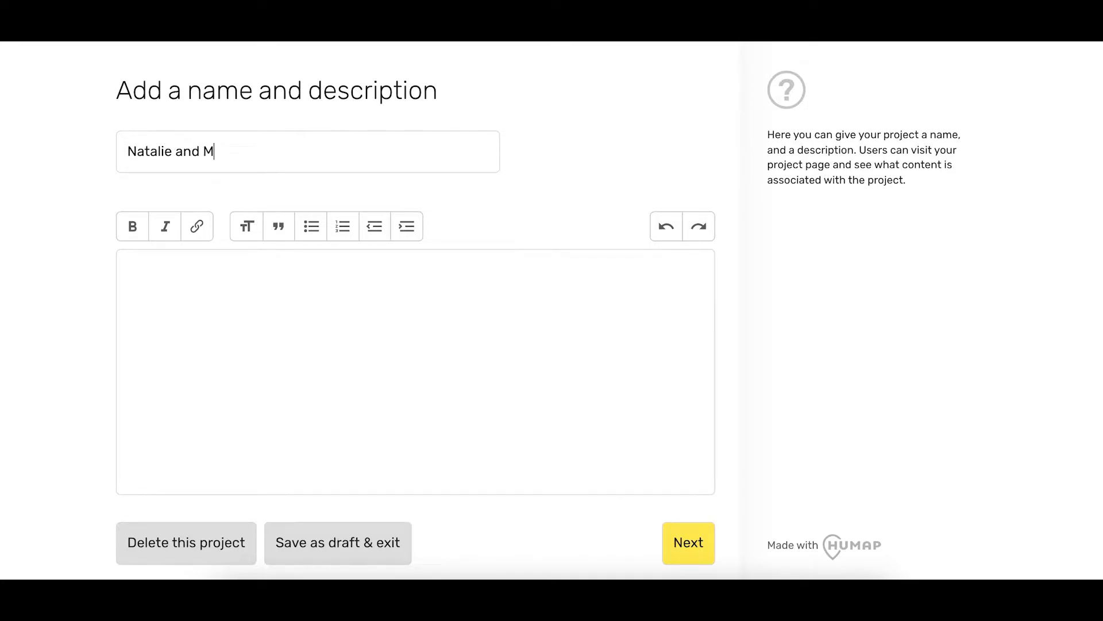
type("iriam's Project")
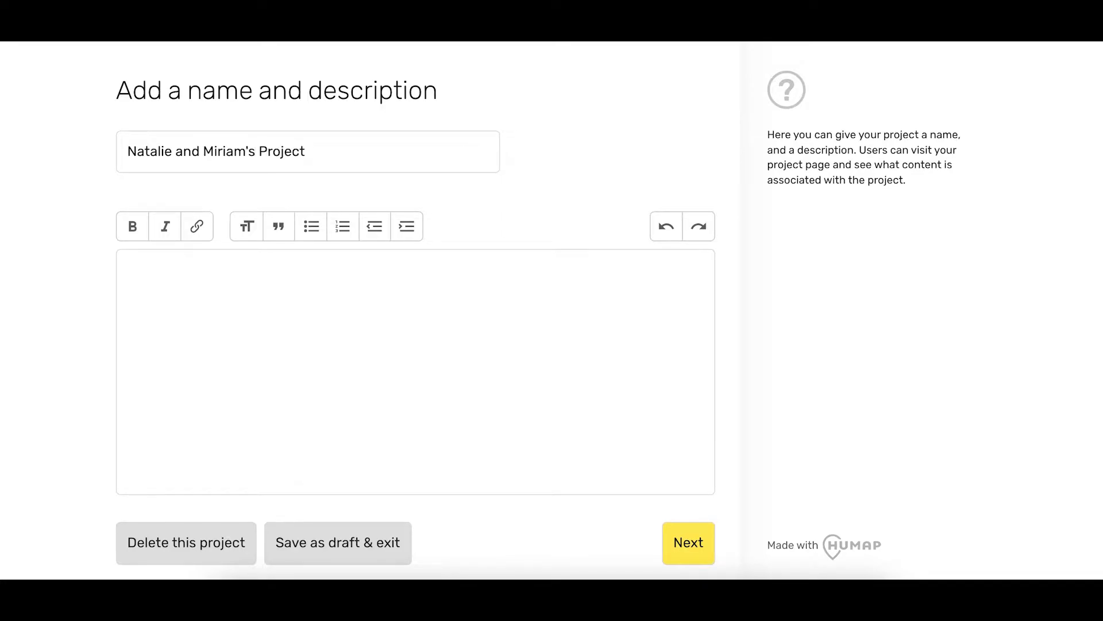
left_click(514, 282)
type("A collection")
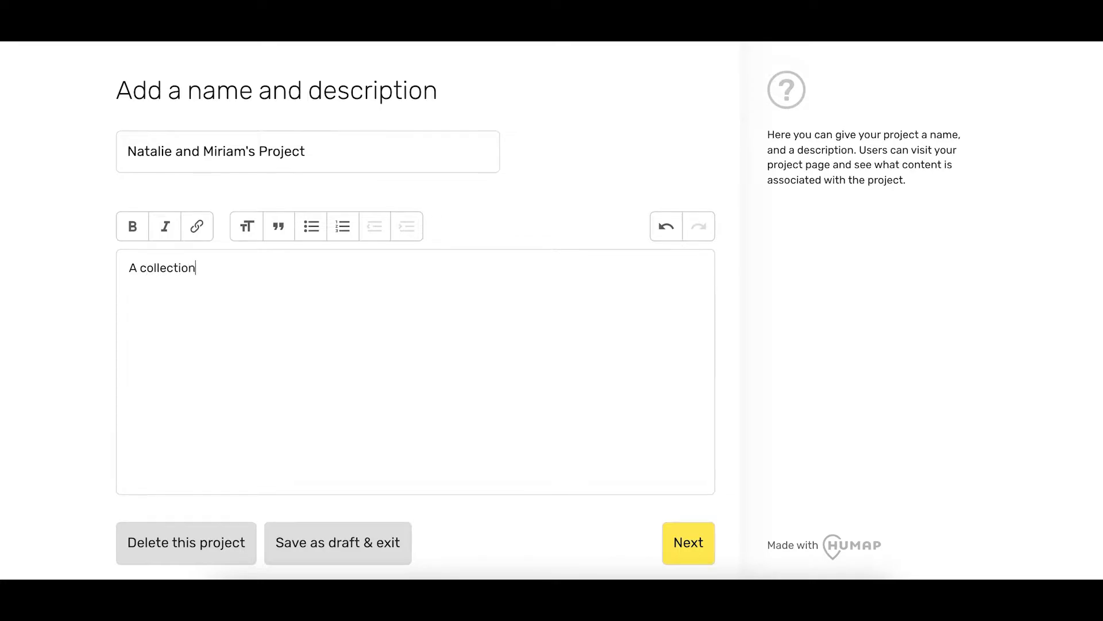
type(" of our records!")
left_click(711, 549)
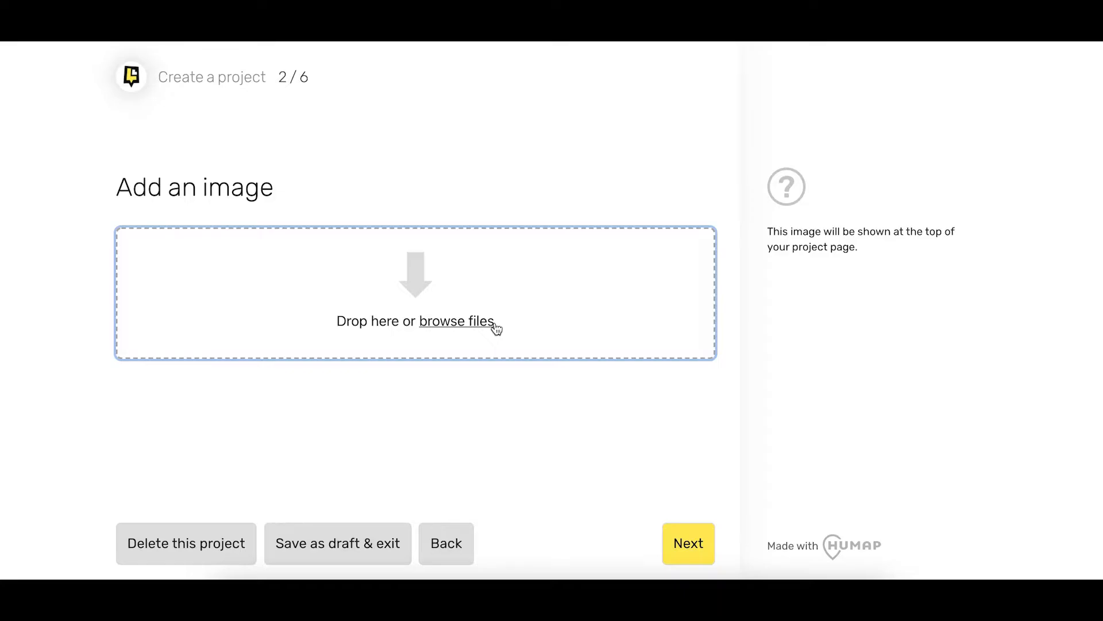
Upload the Logo image file as the project's main image and continue
left_click(495, 326)
left_click(463, 160)
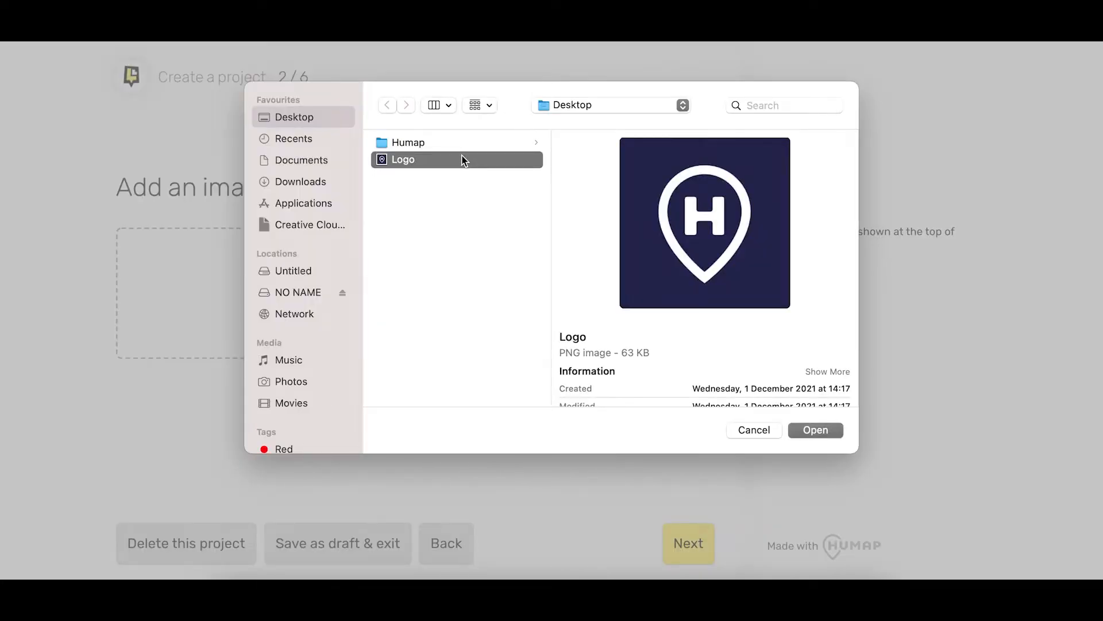
left_click(840, 432)
left_click(816, 430)
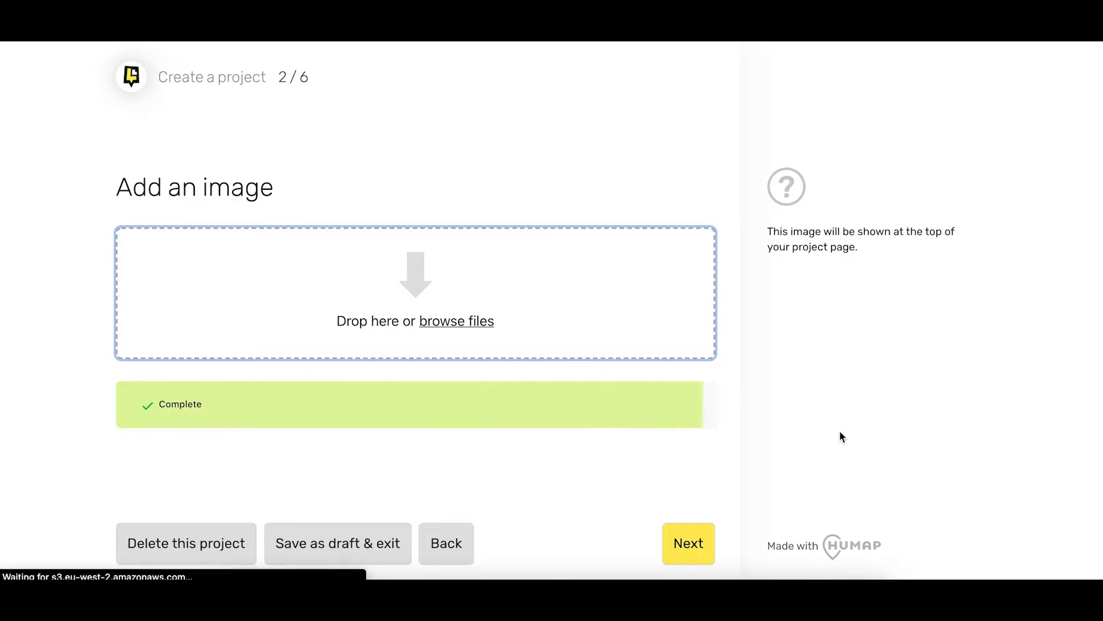
scroll(737, 560, "down", 1)
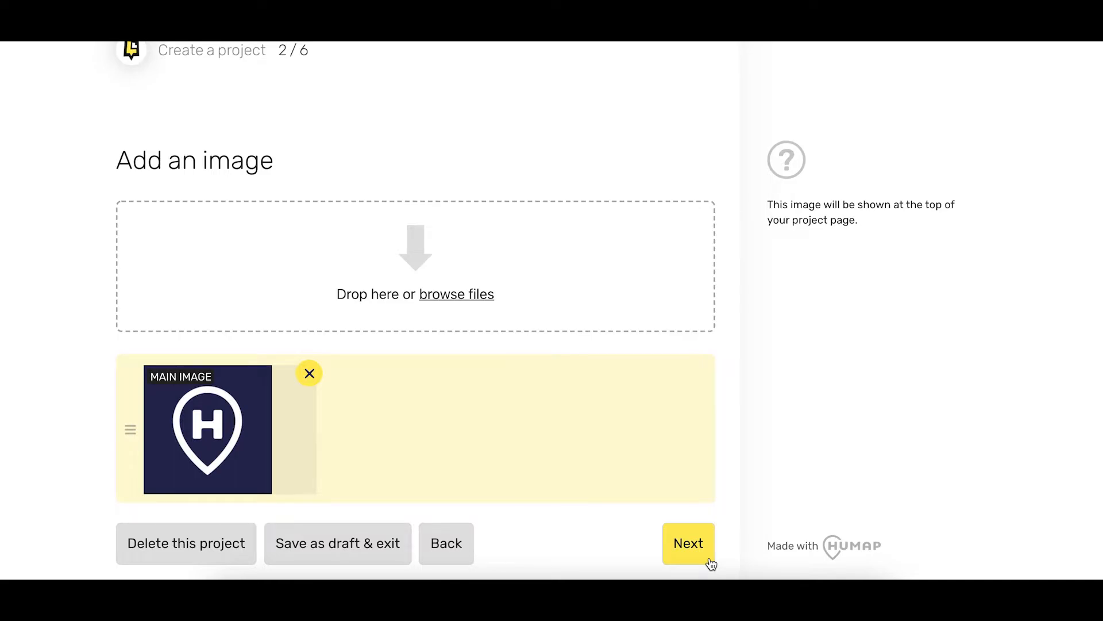
left_click(710, 560)
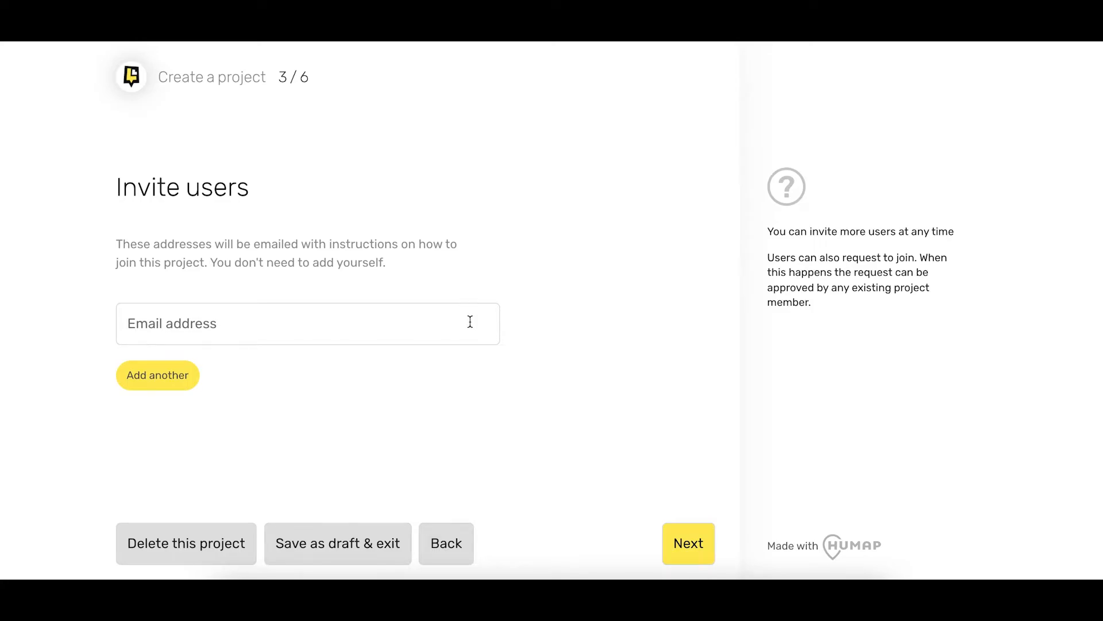
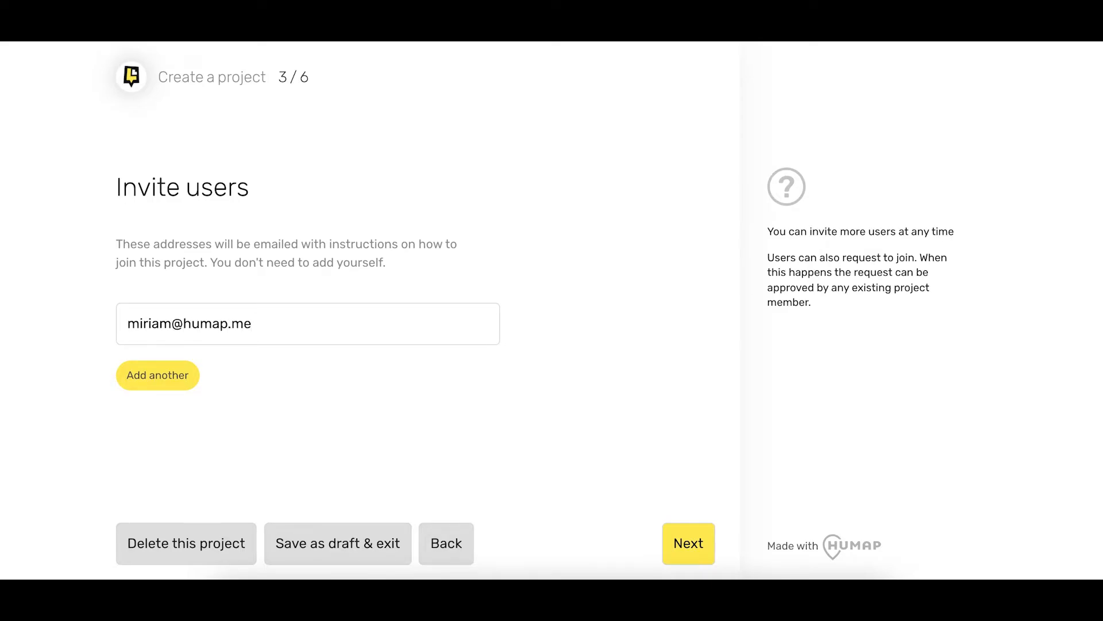
Invite a single collaborator by entering their e-mail address, then continue
left_click(167, 373)
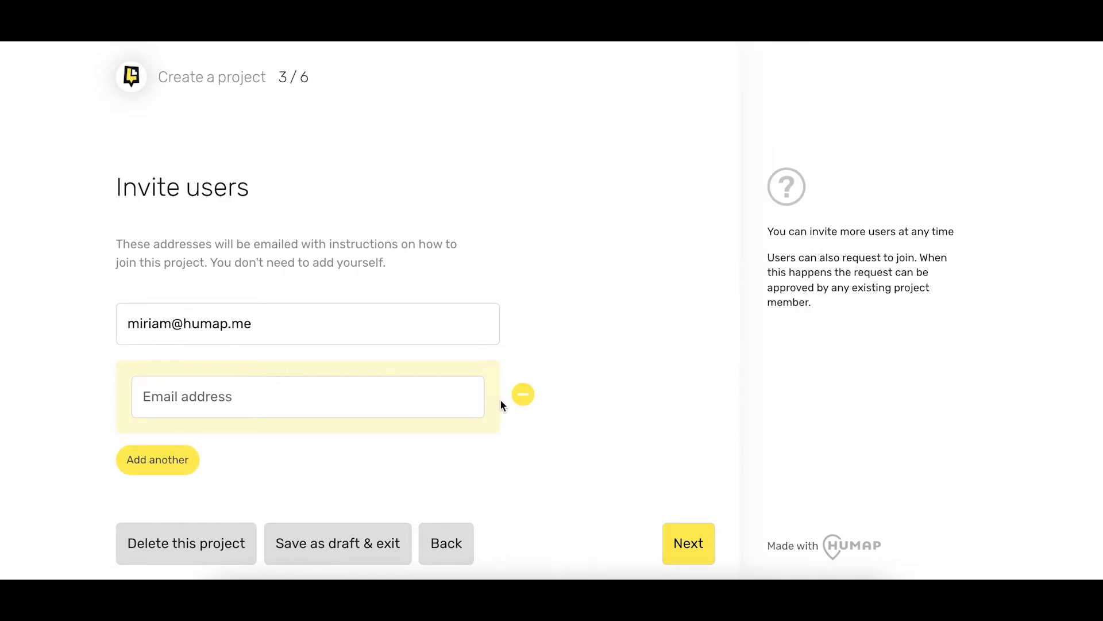
left_click(523, 396)
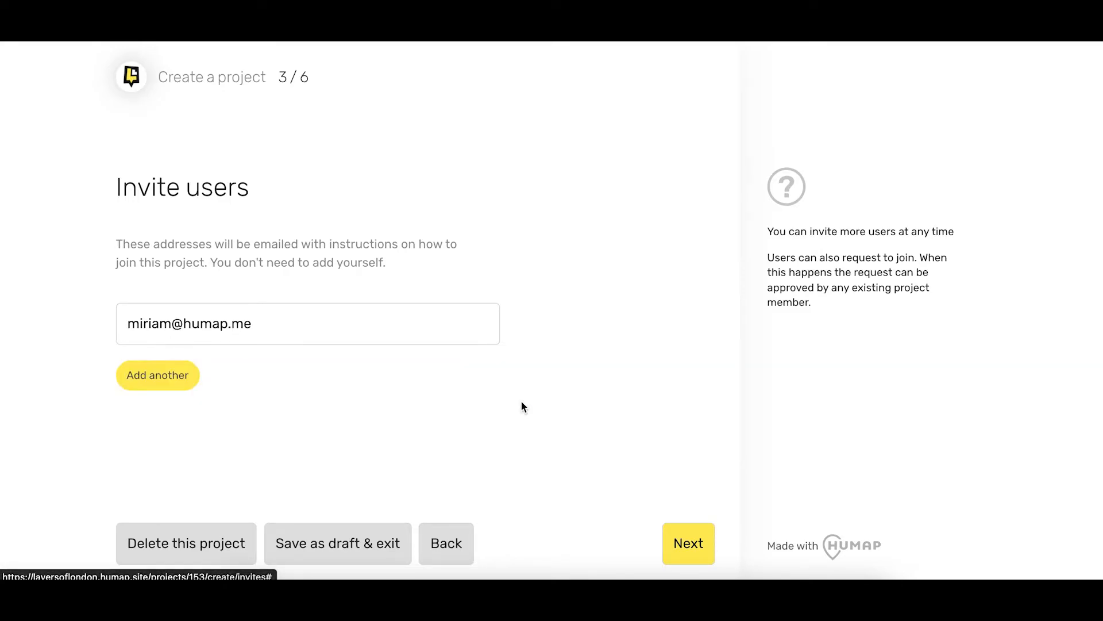
left_click(695, 533)
Add one attribution field named 'Internal Reference Number (742)' and continue
left_click(448, 358)
type("In")
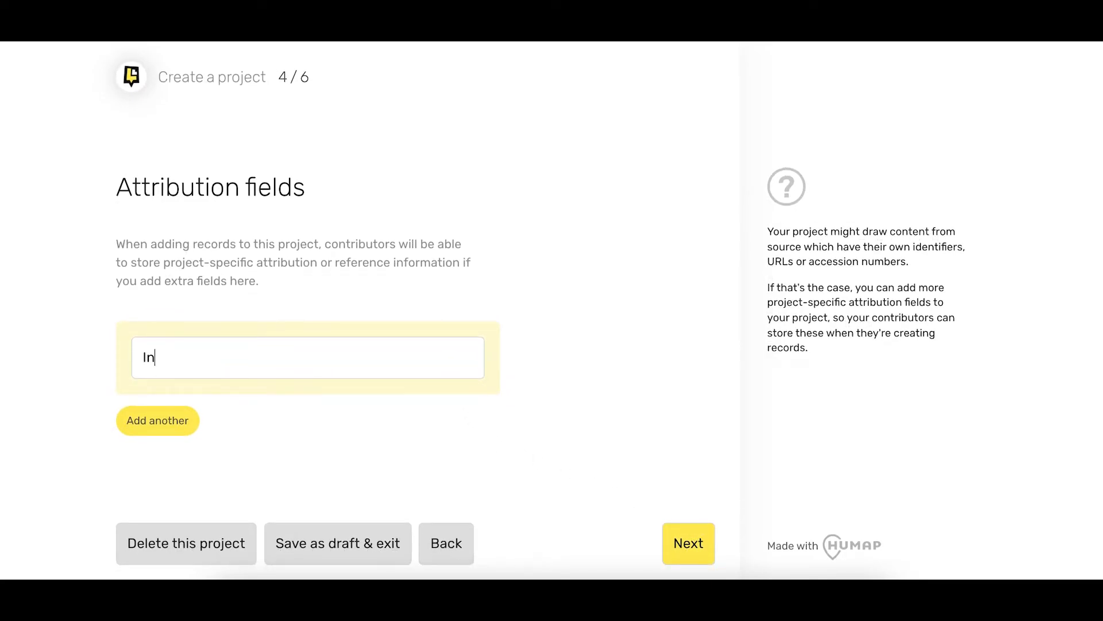
type("ternal Reference ")
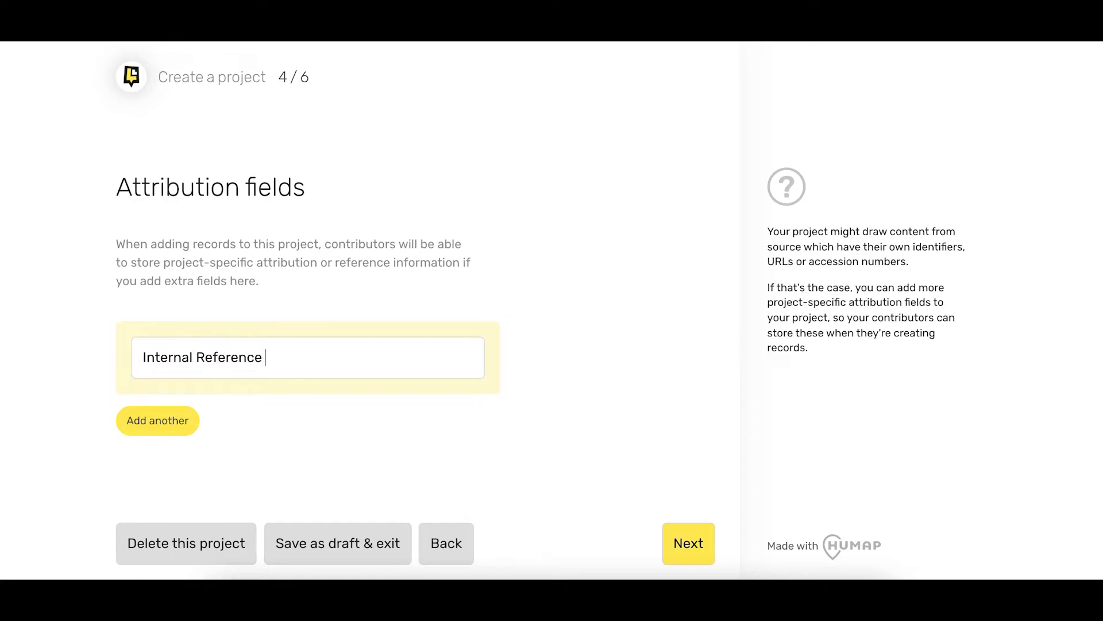
type("Number (742)")
left_click(194, 418)
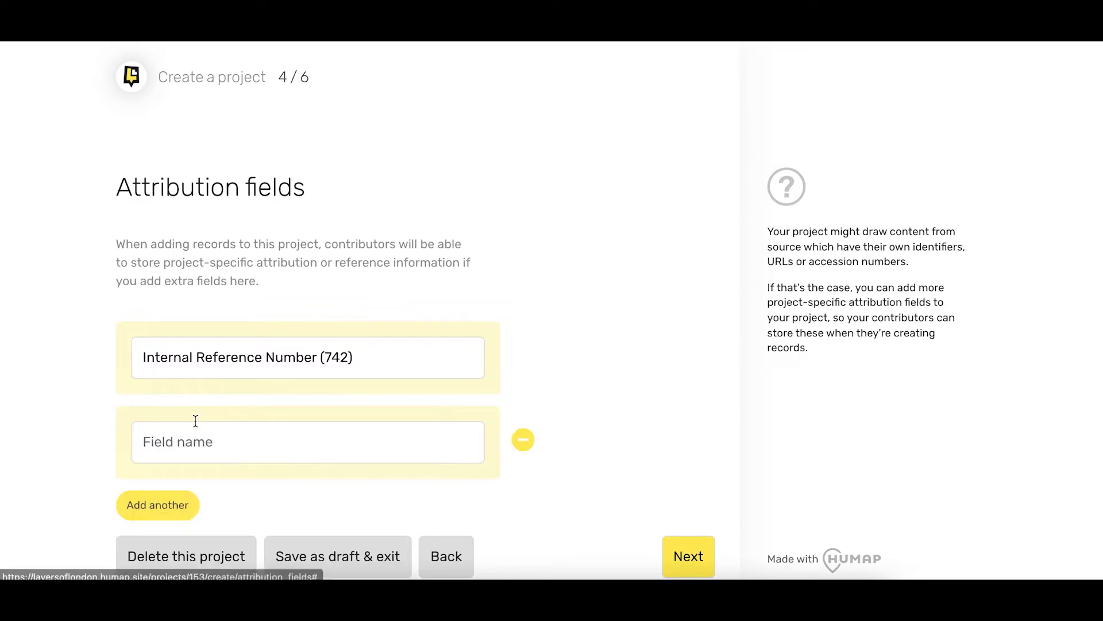
left_click(523, 450)
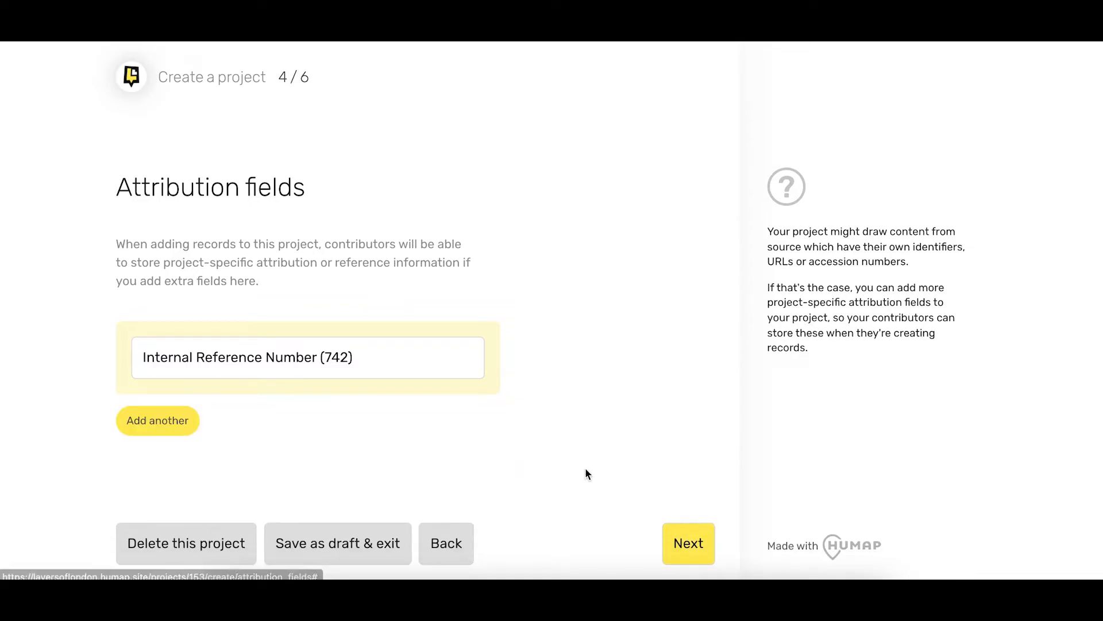
left_click(704, 538)
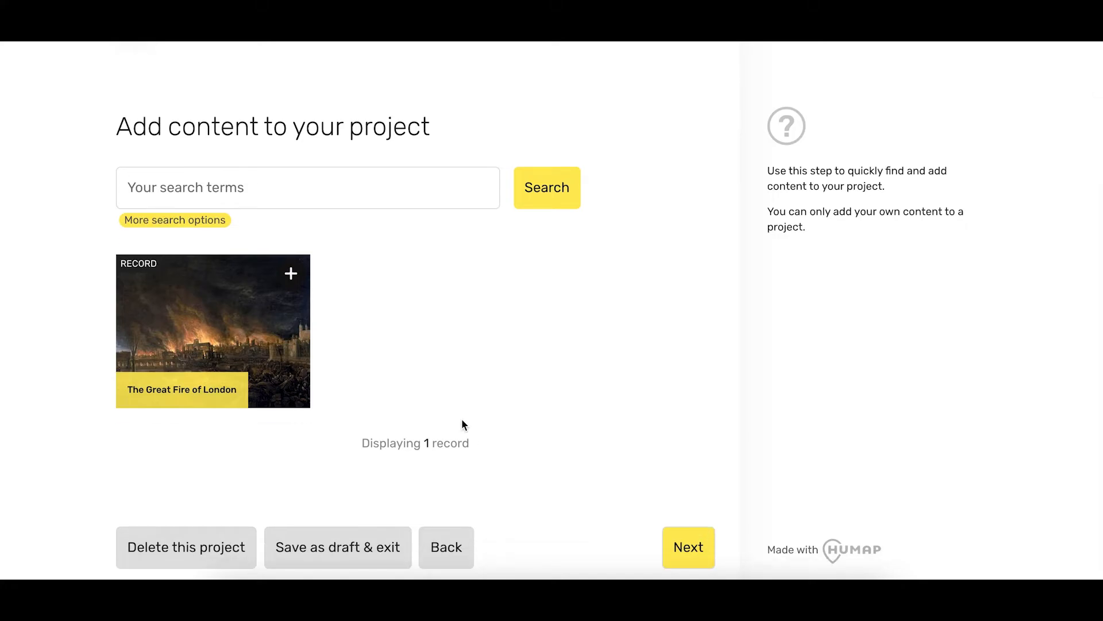
Add The Great Fire of London record and filter content search to Hounslow and Islington
left_click(292, 274)
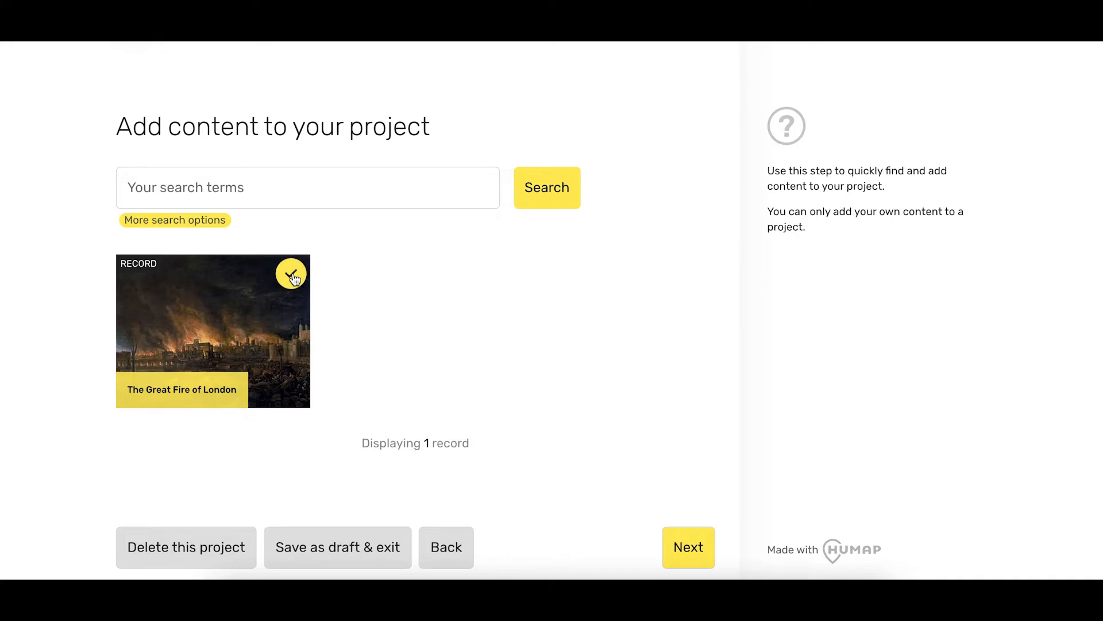
left_click(456, 193)
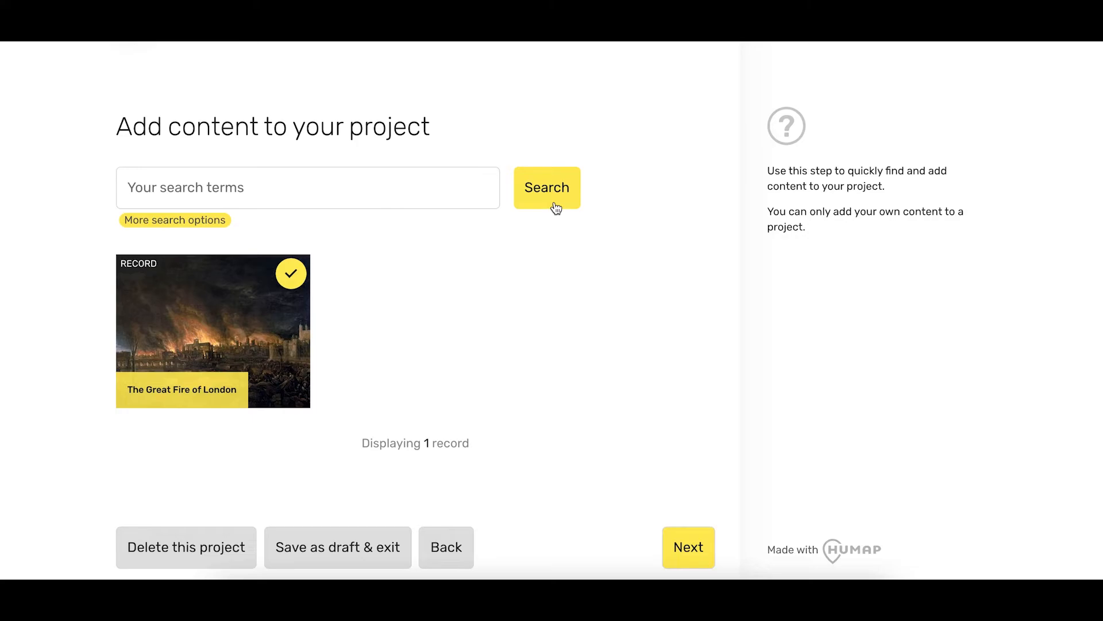
left_click(220, 228)
scroll(247, 253, "down", 2)
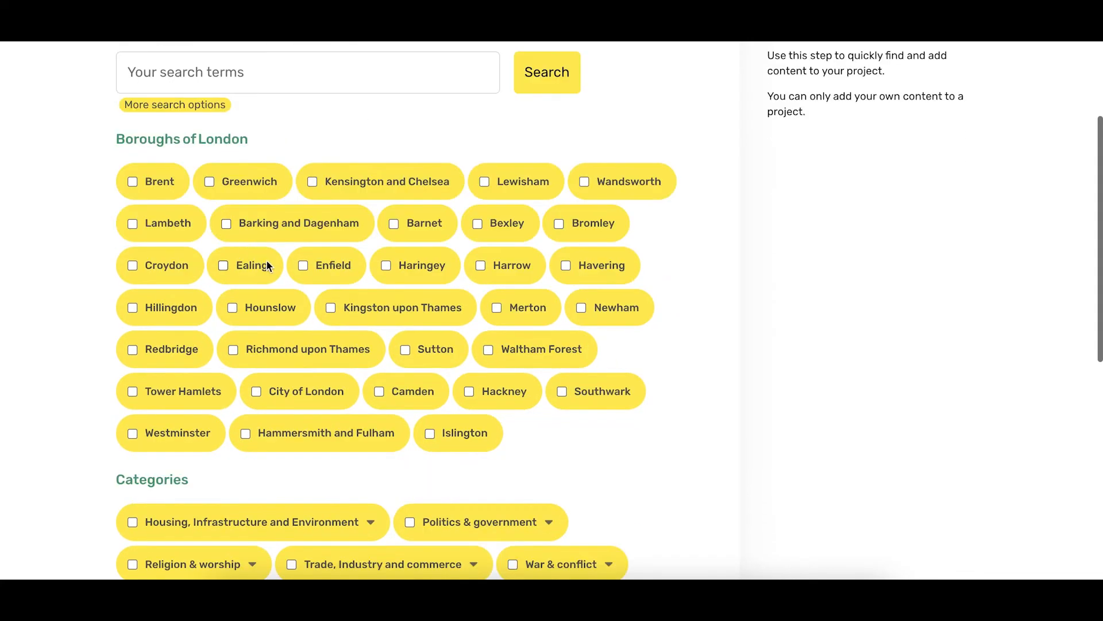
left_click(272, 306)
scroll(272, 308, "down", 1)
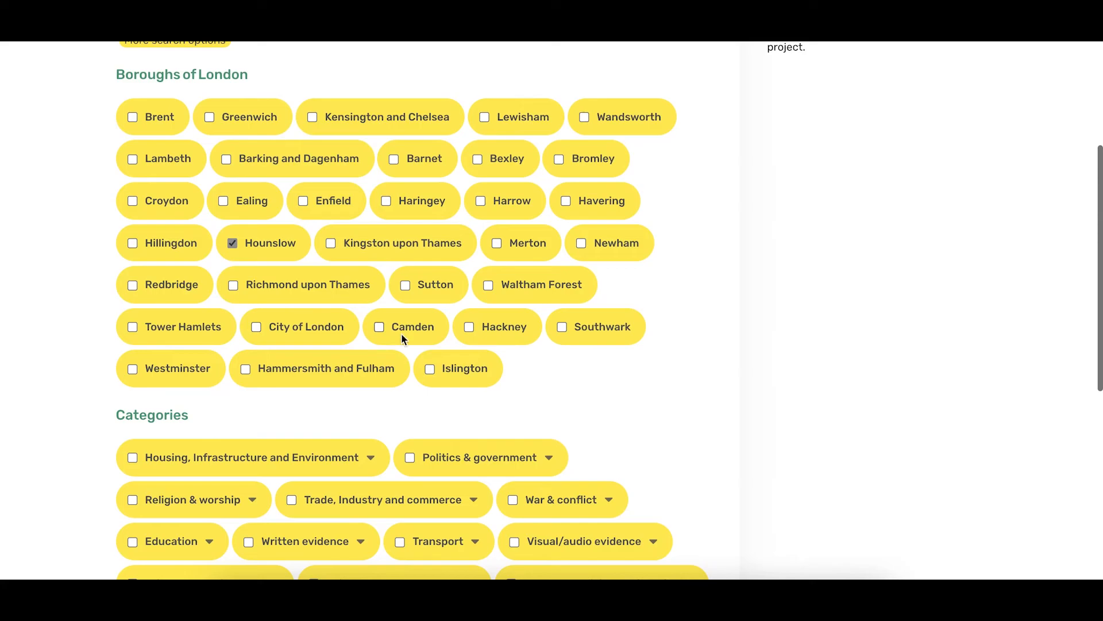
left_click(462, 372)
scroll(462, 374, "down", 2)
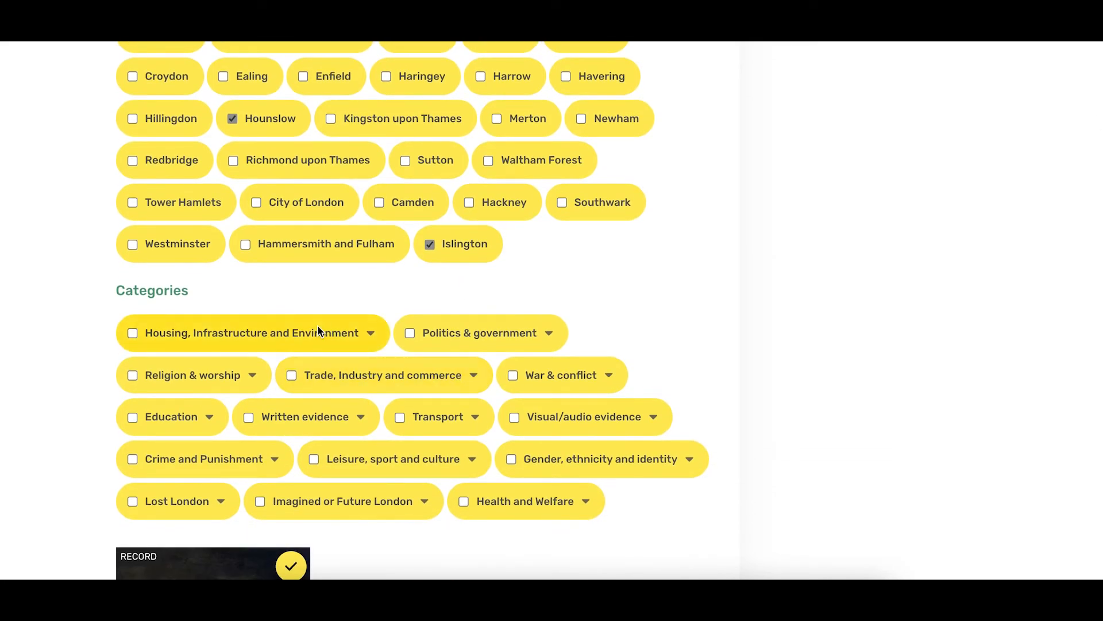
Filter by Housing, Infrastructure and Environment, check Transport subcategories, and proceed to publishing
left_click(133, 334)
scroll(392, 412, "down", 1)
left_click(476, 352)
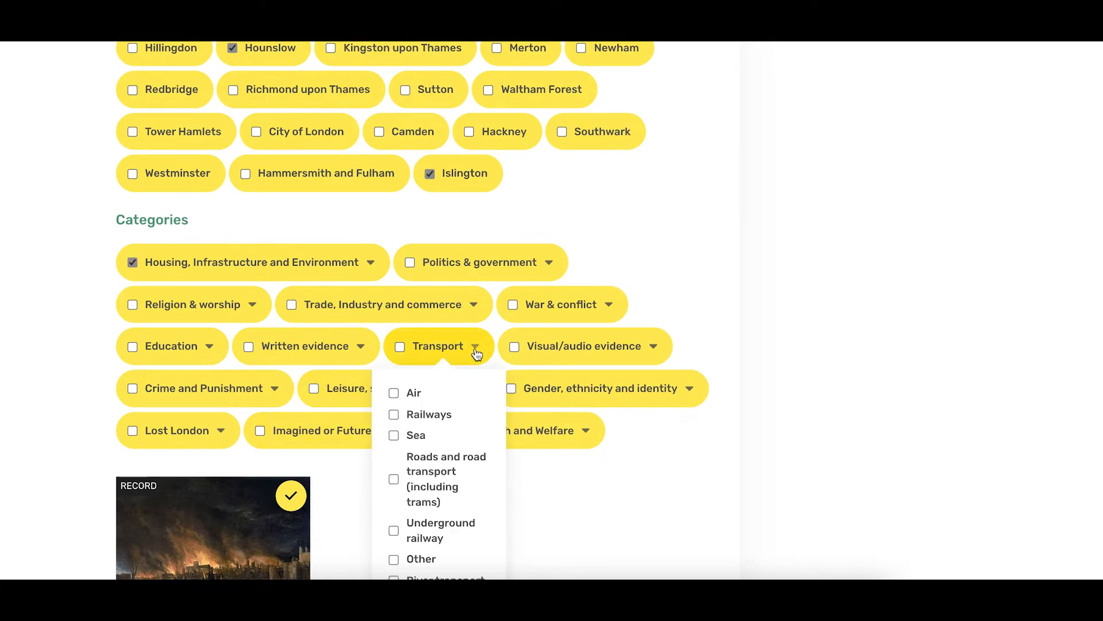
scroll(476, 353, "down", 2)
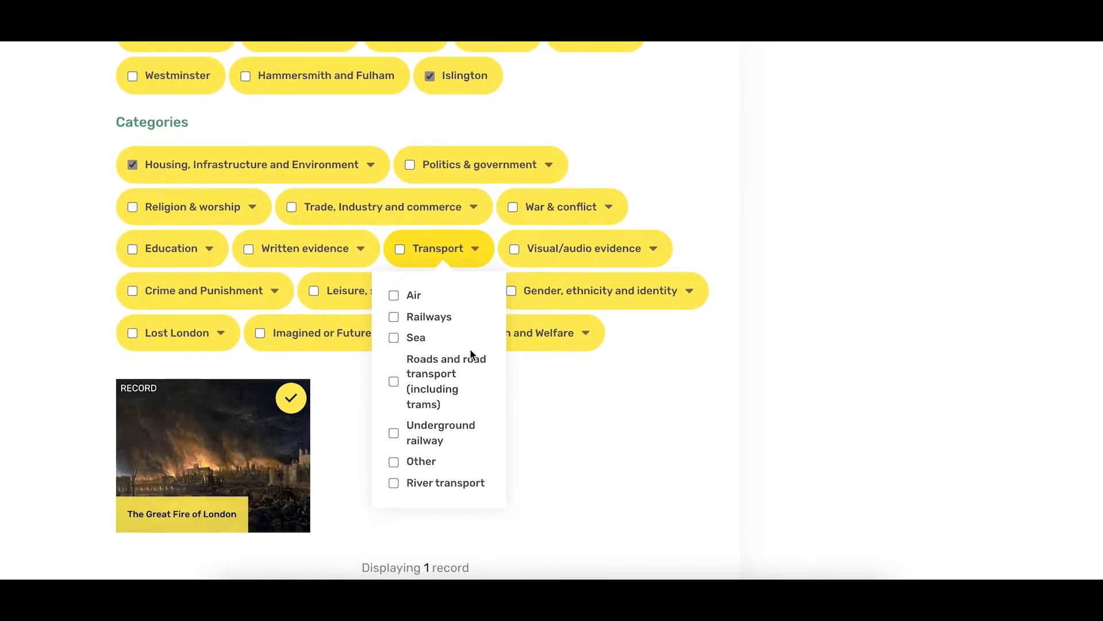
left_click(477, 249)
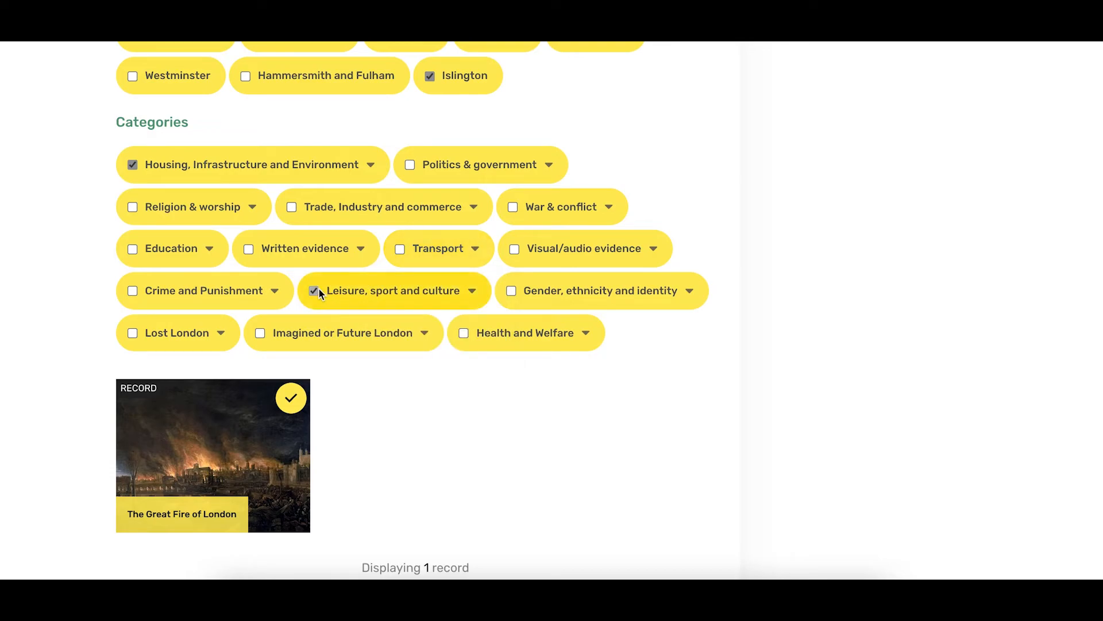
scroll(320, 290, "down", 2)
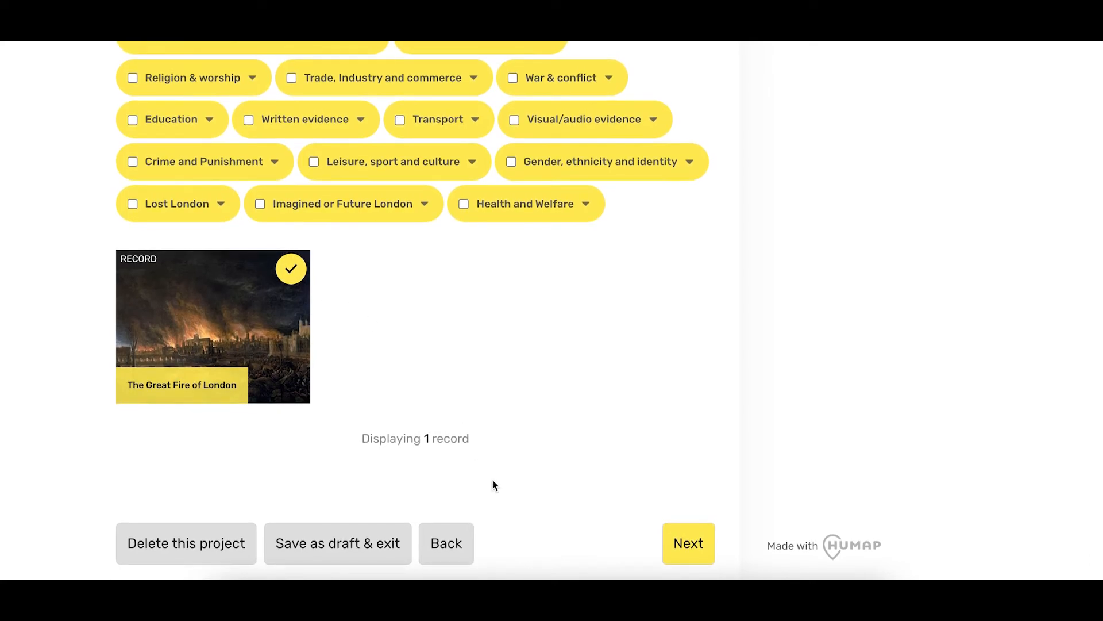
left_click(705, 552)
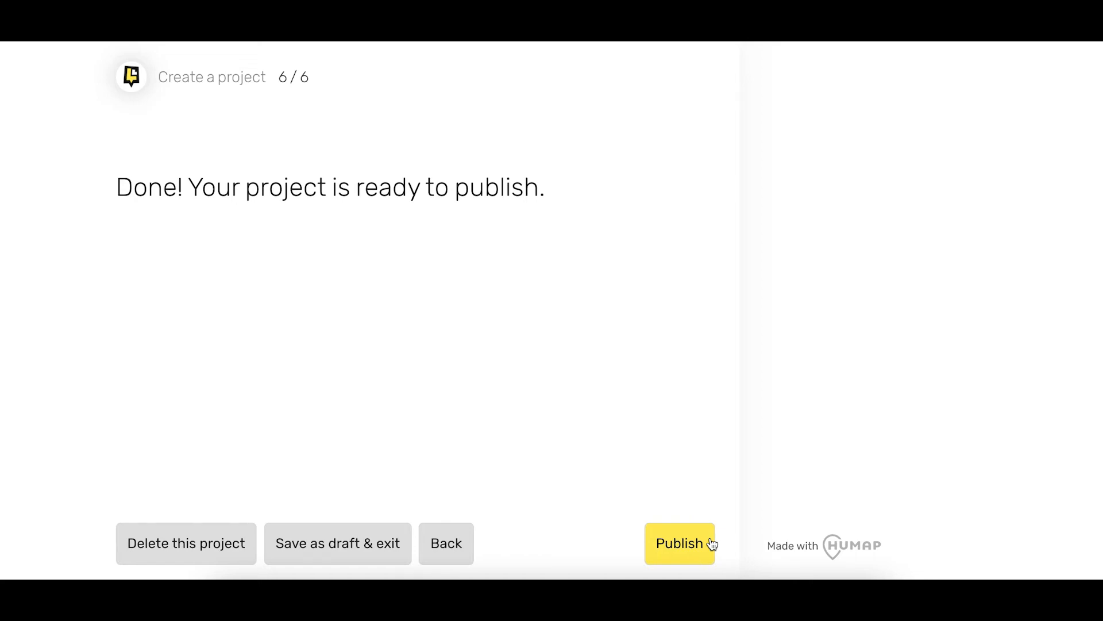
Publish the project and review its public page for the record and members
left_click(712, 544)
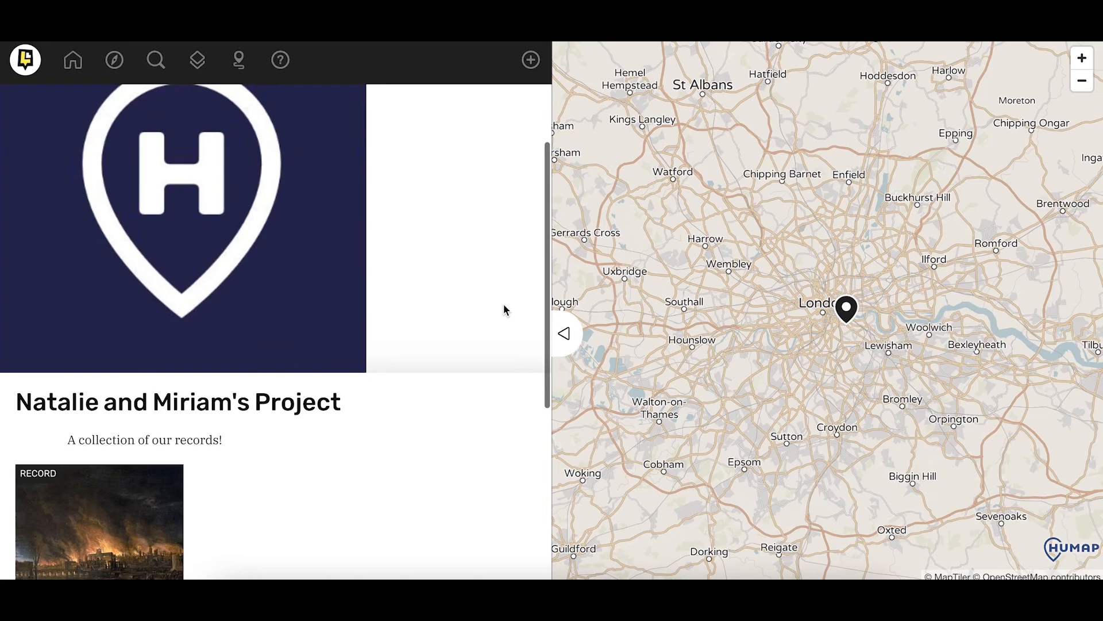
scroll(504, 305, "down", 2)
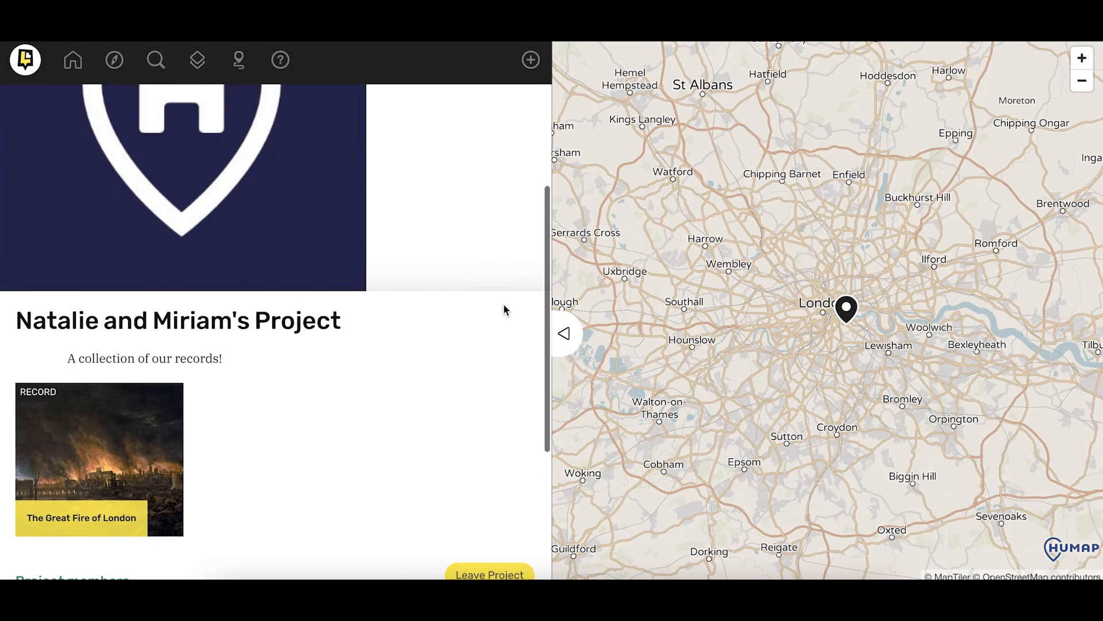
scroll(504, 304, "down", 3)
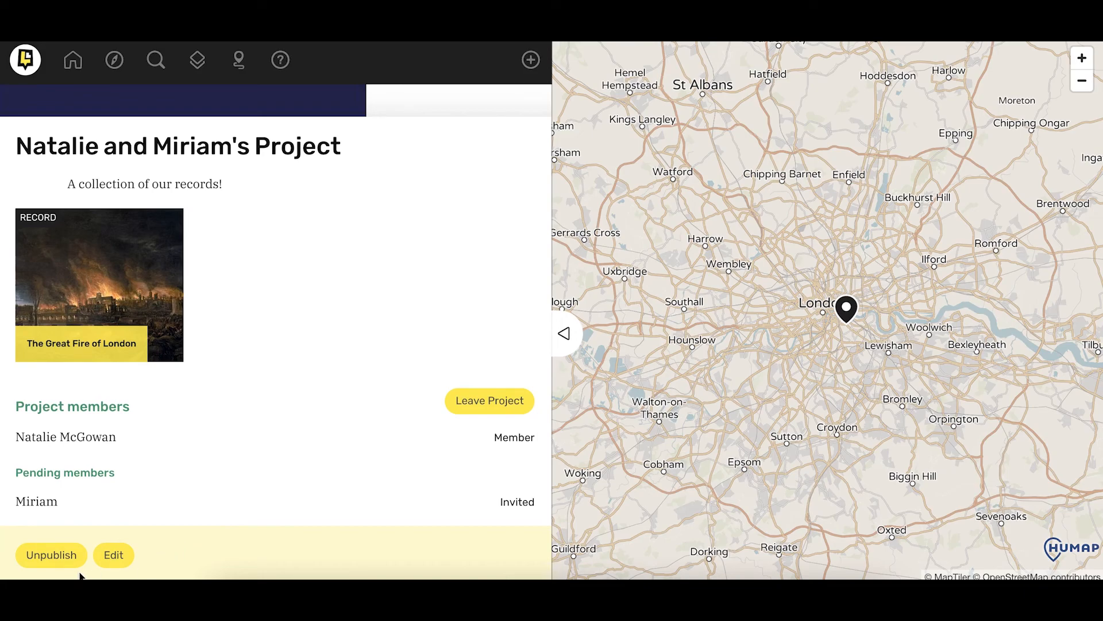
scroll(127, 570, "down", 2)
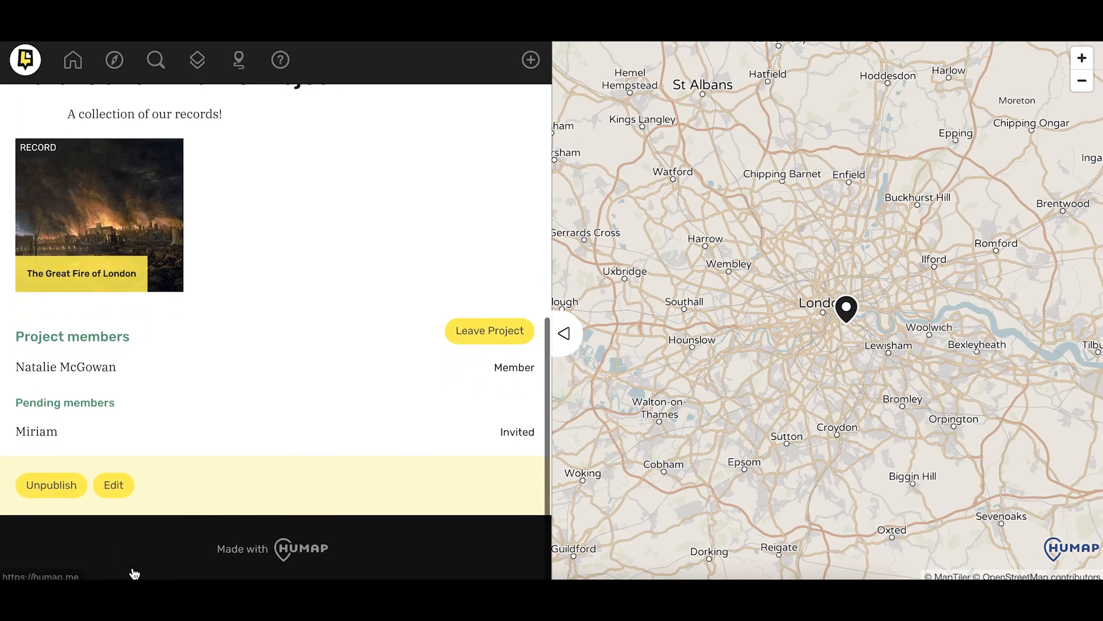